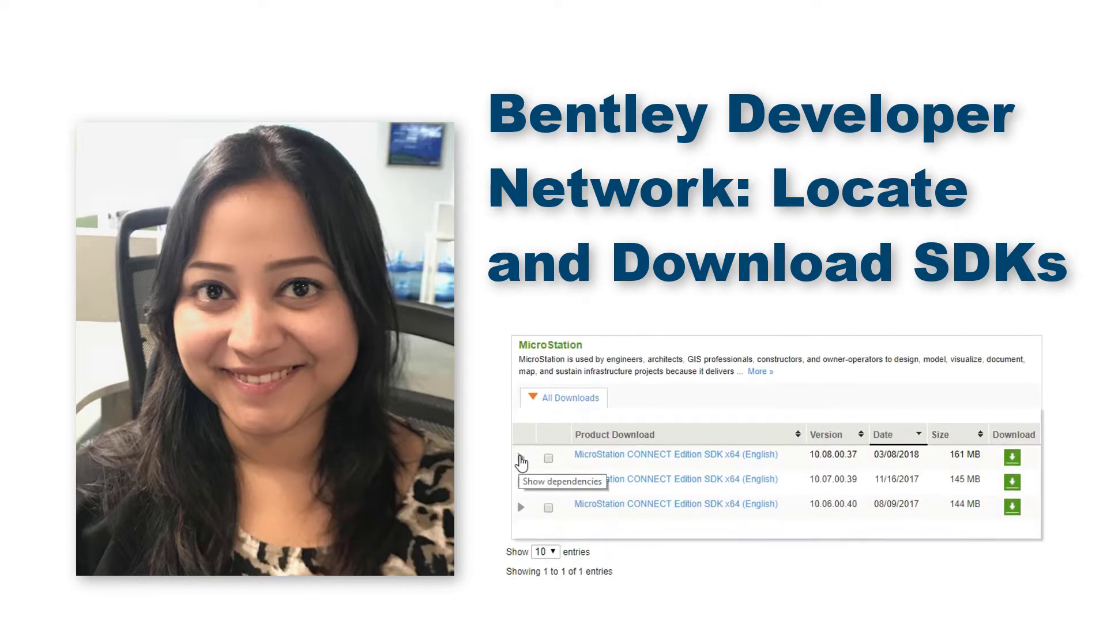
# - After the intro, enter connect.bentley.com in a new Chrome tab
pyautogui.click(521, 459)
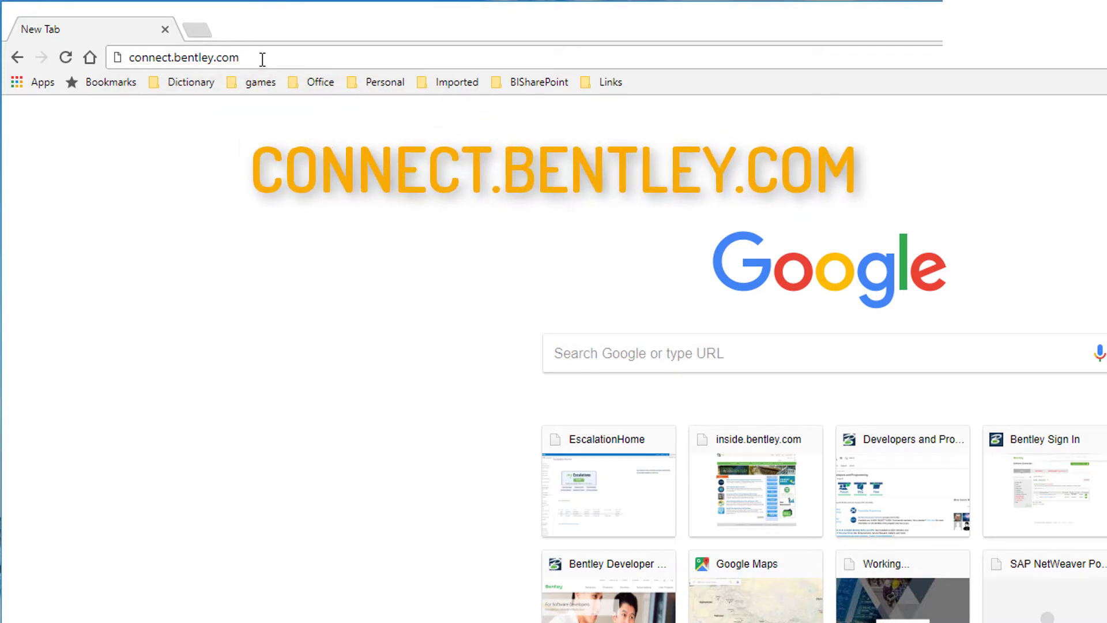
# - Load connect.bentley.com and sign in with your email and password
pyautogui.press('Return')
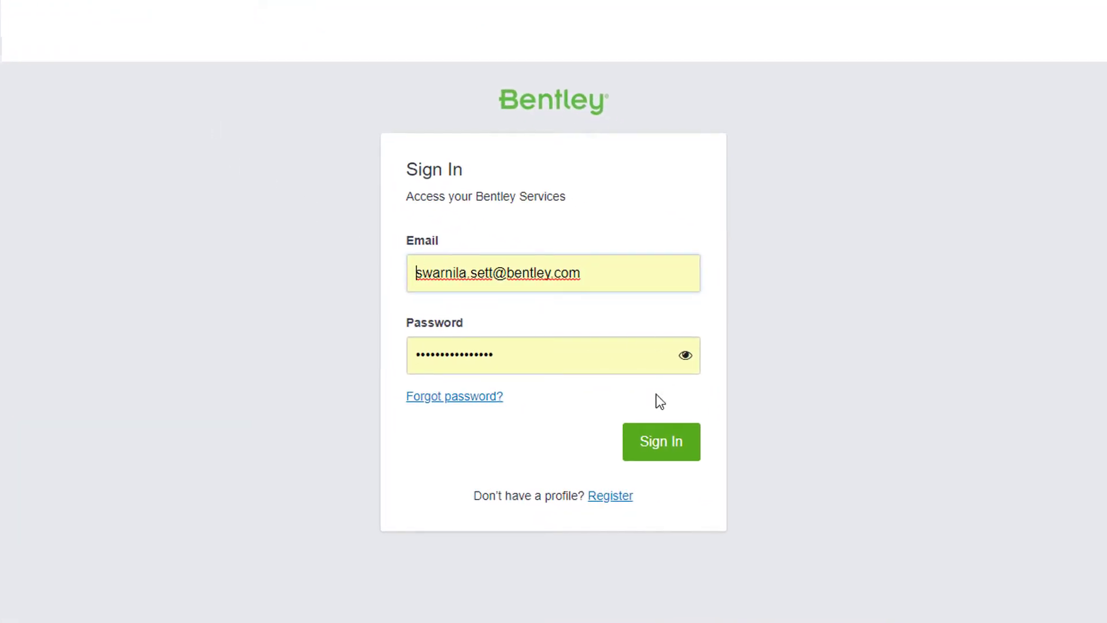
pyautogui.click(661, 443)
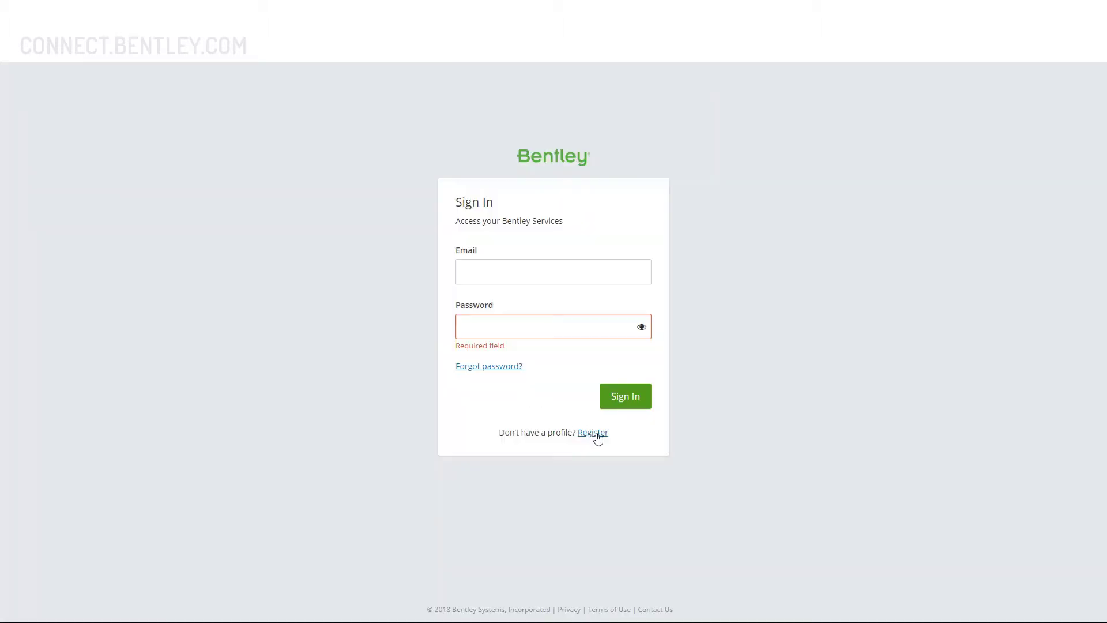
pyautogui.click(594, 432)
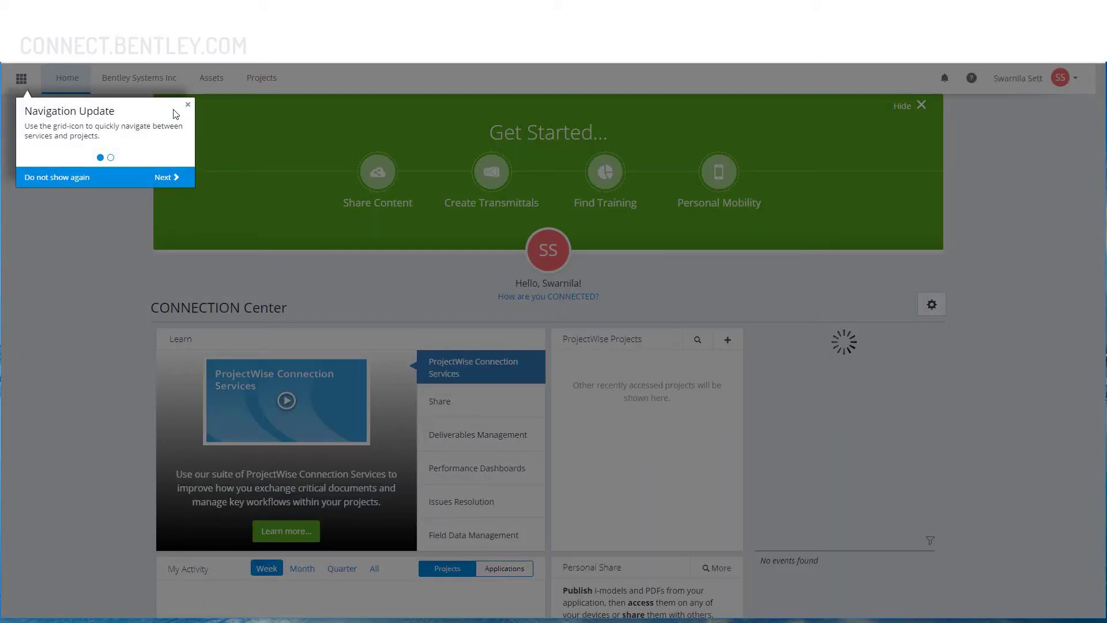
# - Dismiss the Navigation Update tip on the CONNECT home page
pyautogui.click(188, 110)
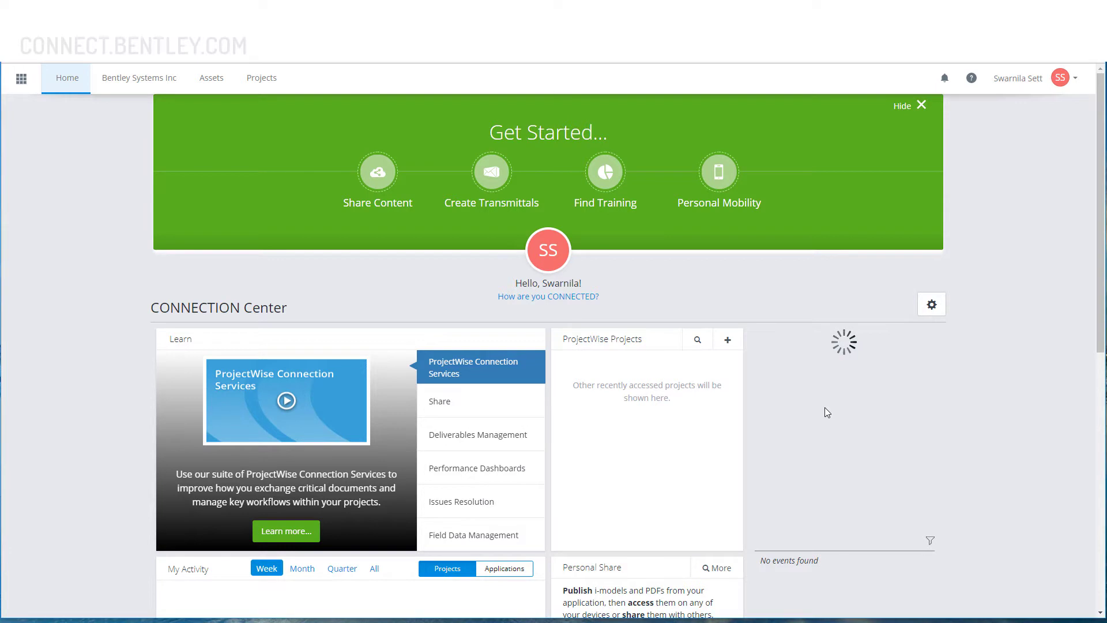
pyautogui.scroll(-3, 824, 407)
pyautogui.scroll(-3, 825, 407)
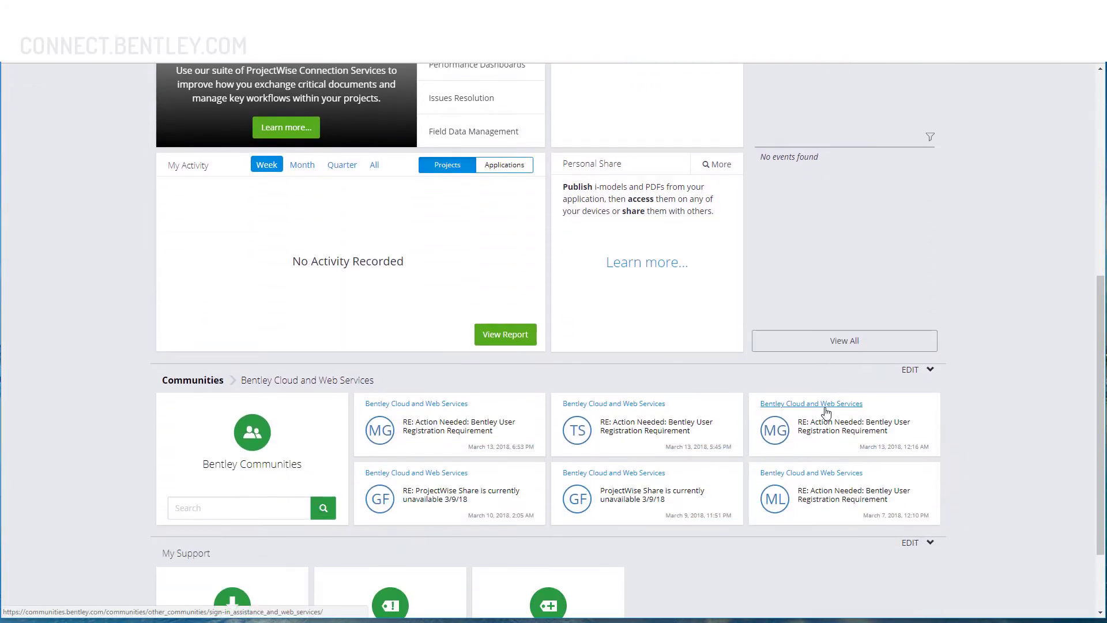
pyautogui.scroll(-2, 825, 408)
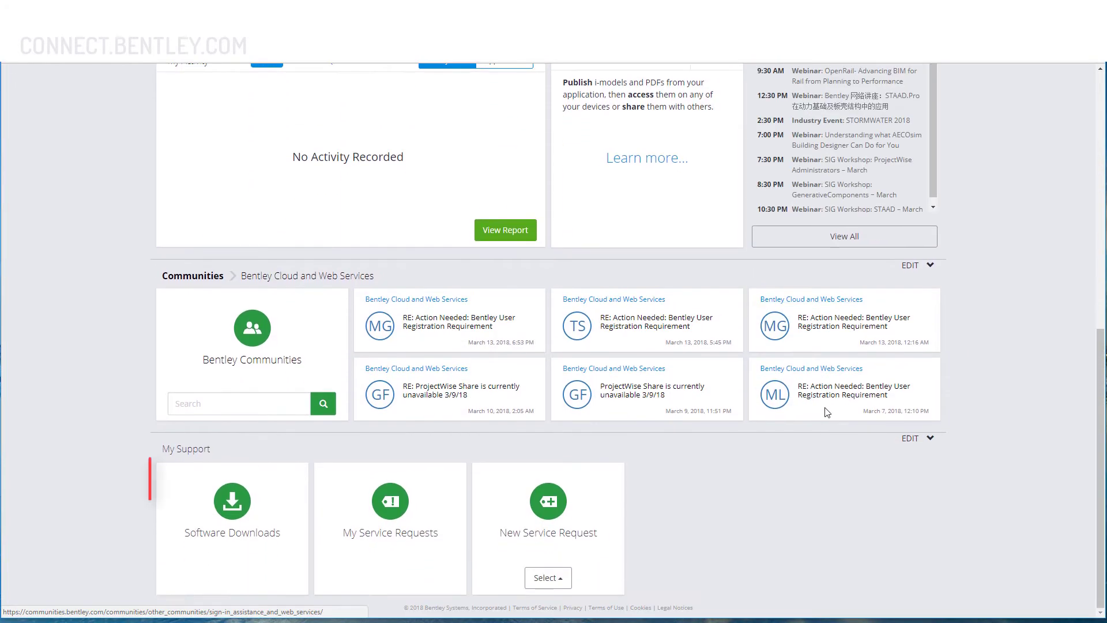
pyautogui.click(232, 504)
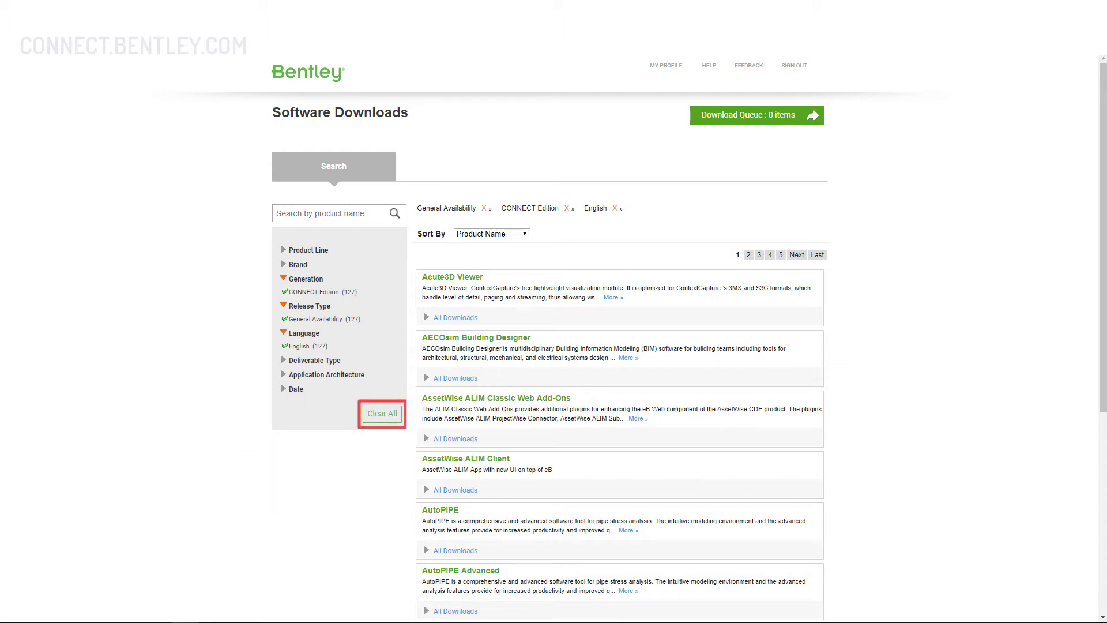
# - Clear all download filters and erase the 'microstation' product search text
pyautogui.click(382, 413)
pyautogui.click(328, 213)
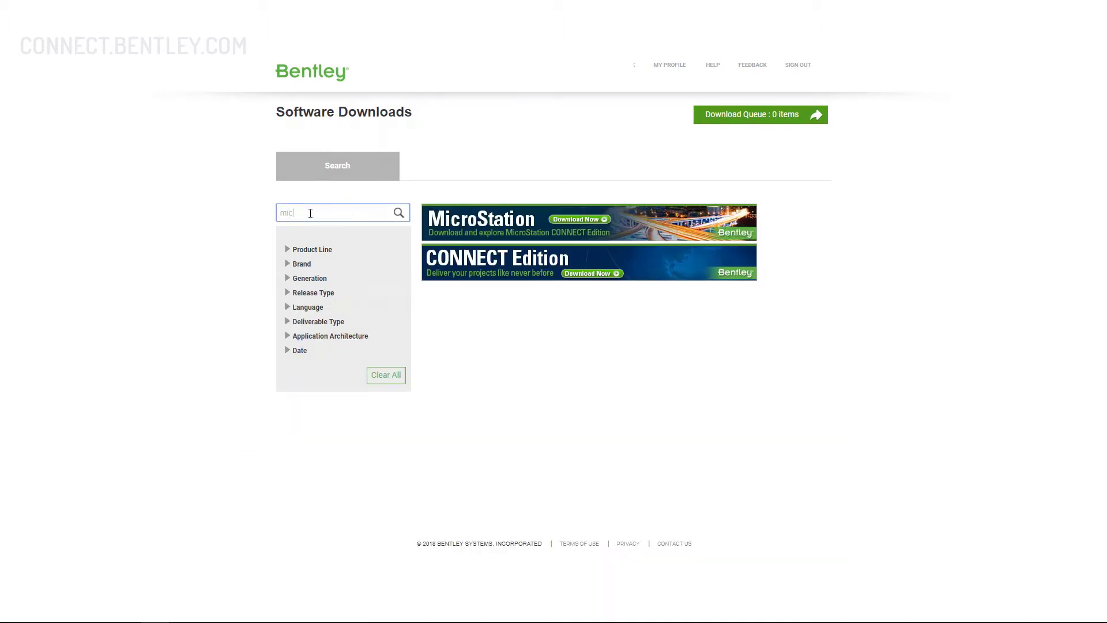
pyautogui.write('microstation')
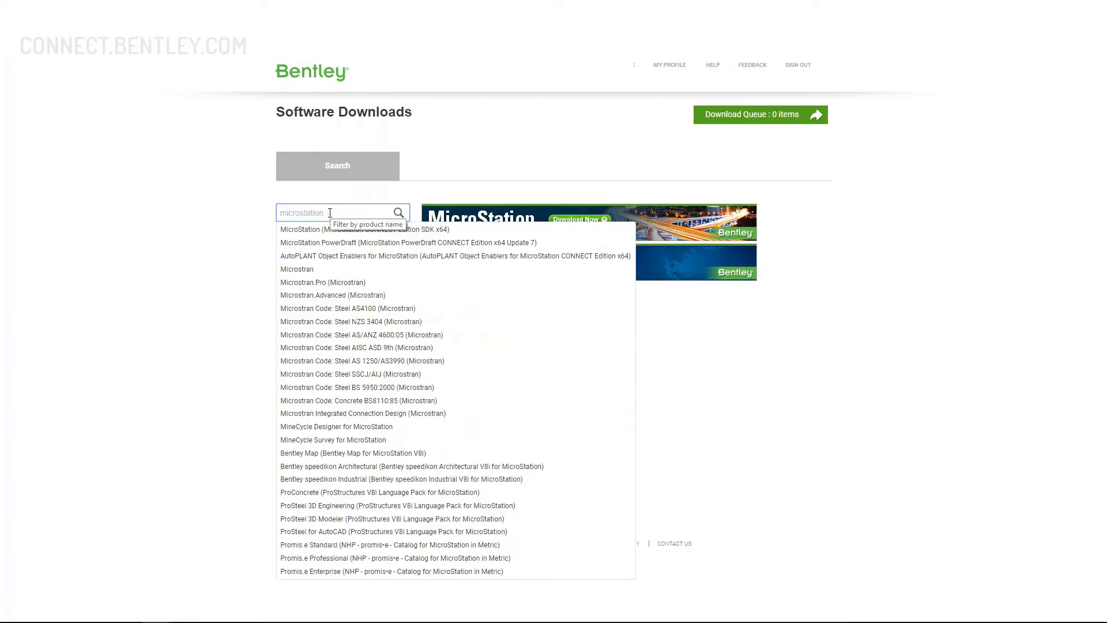
pyautogui.moveTo(330, 213); pyautogui.dragTo(268, 207)
pyautogui.press('BackSpace')
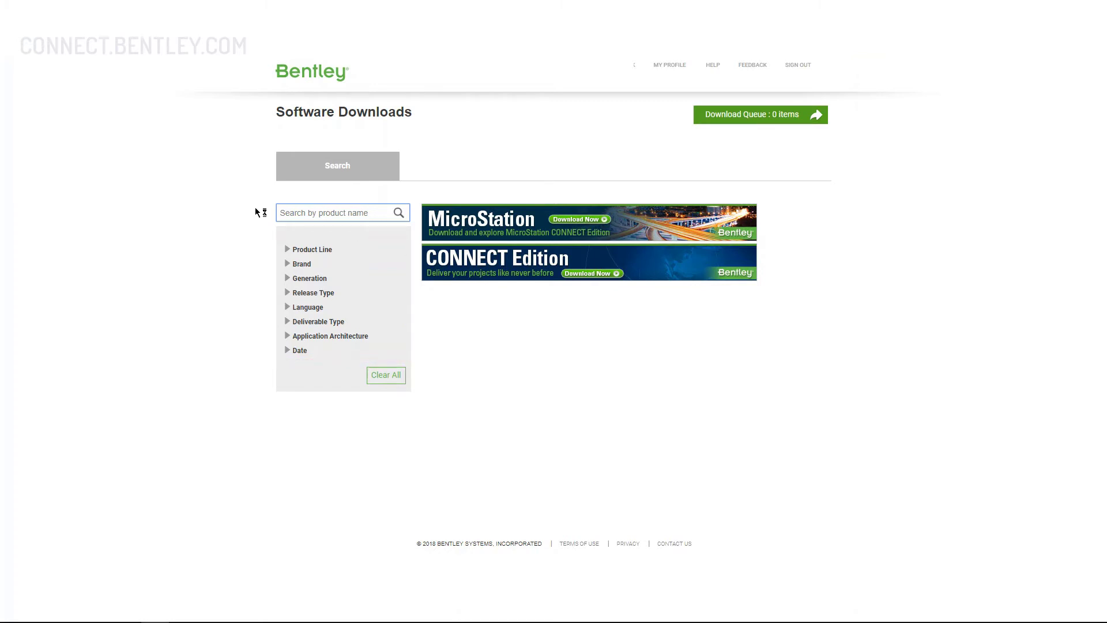
# - Choose MicroStation in the Brand filter list
pyautogui.click(290, 264)
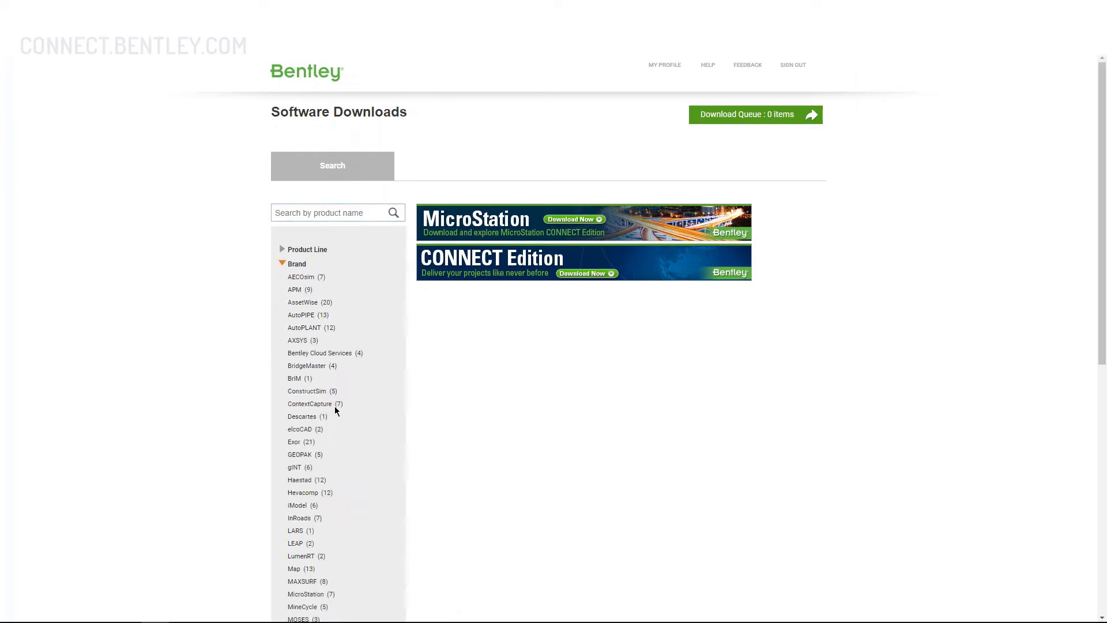
pyautogui.scroll(-1, 334, 406)
pyautogui.scroll(-1, 336, 405)
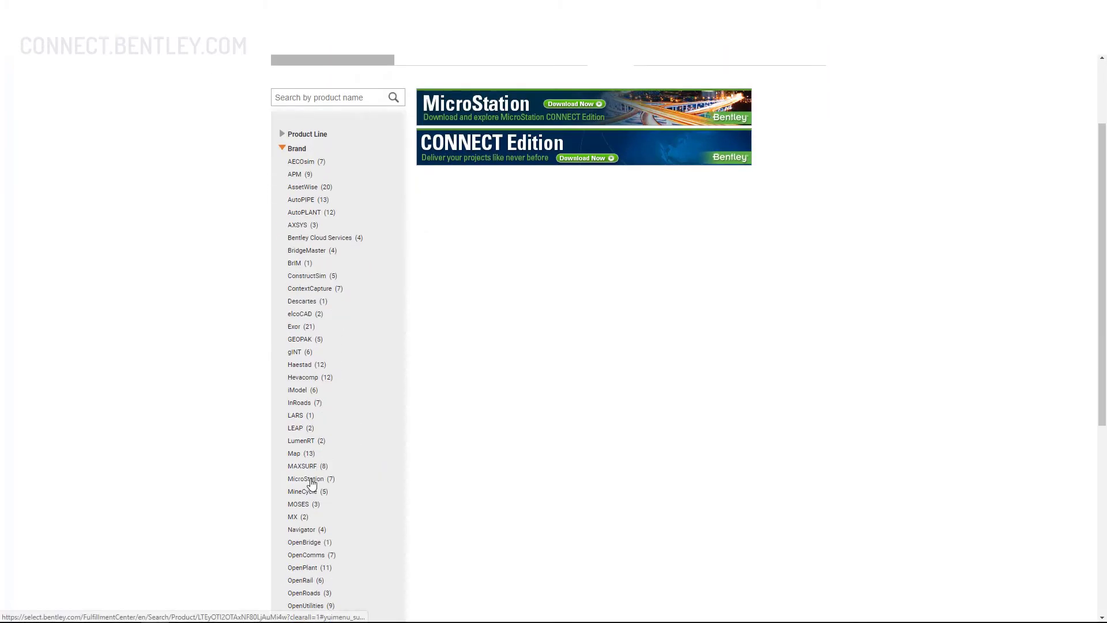
pyautogui.scroll(-1, 312, 483)
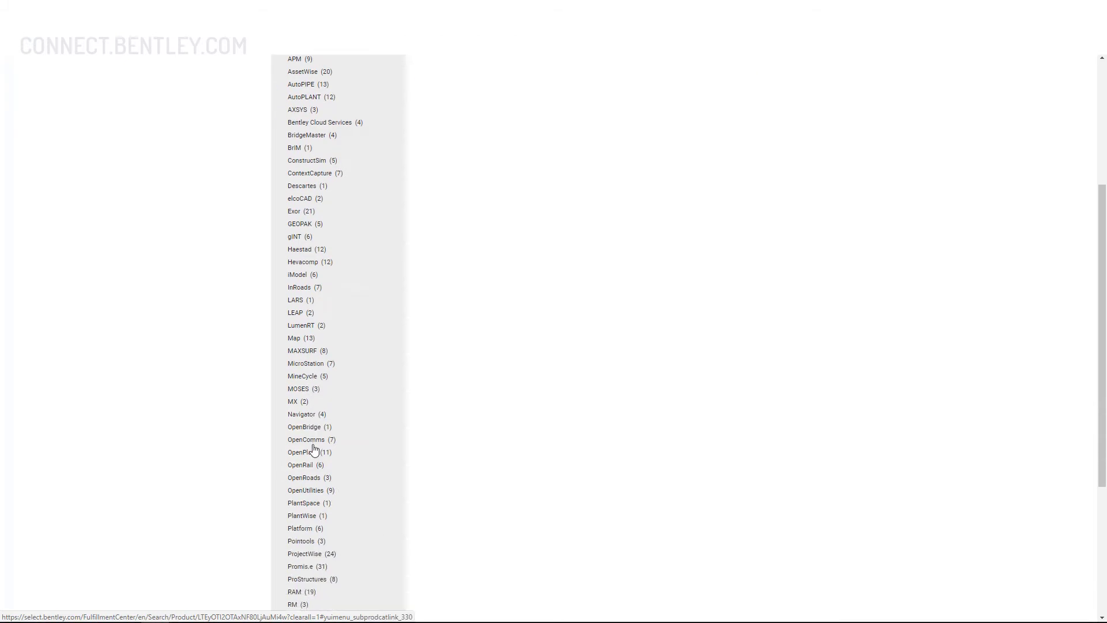
pyautogui.click(305, 363)
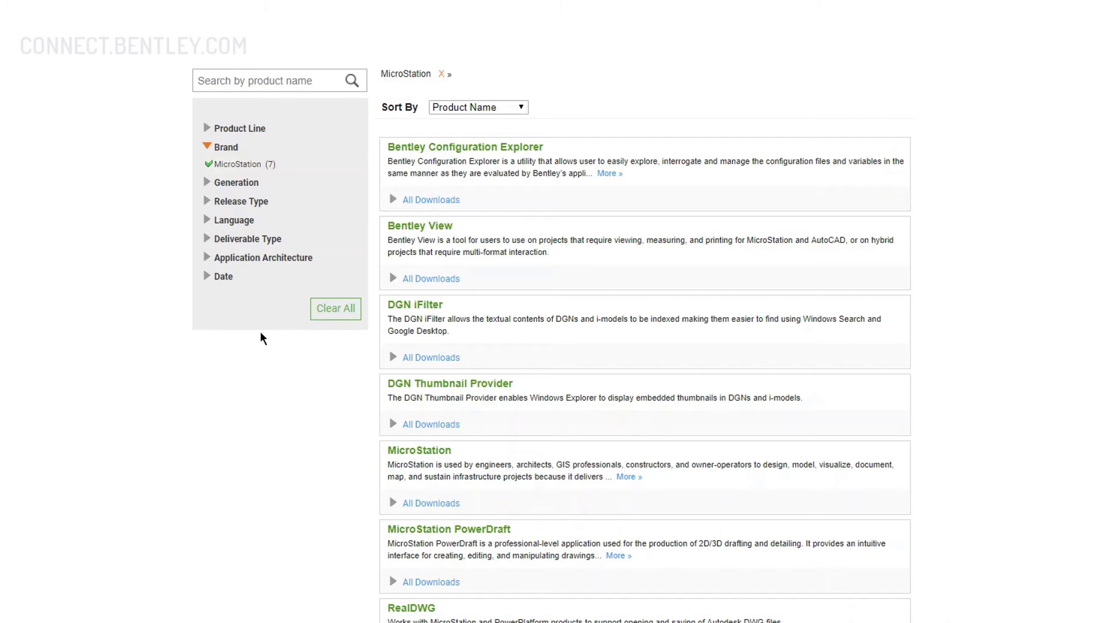
# - Add the CONNECT Edition generation filter, leaving three products
pyautogui.click(210, 183)
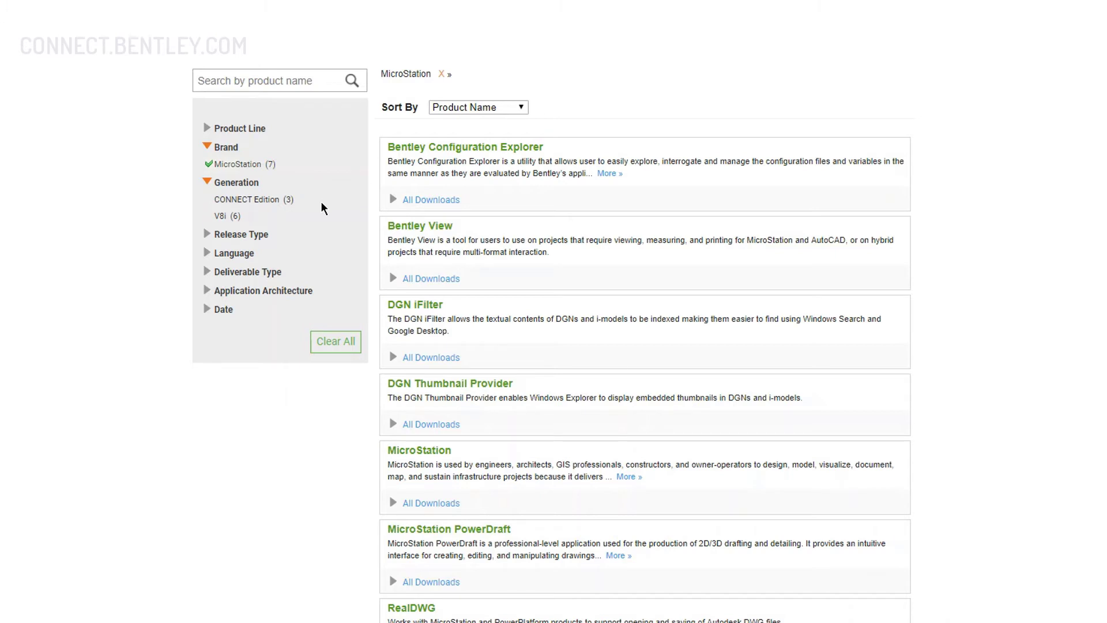
pyautogui.click(269, 201)
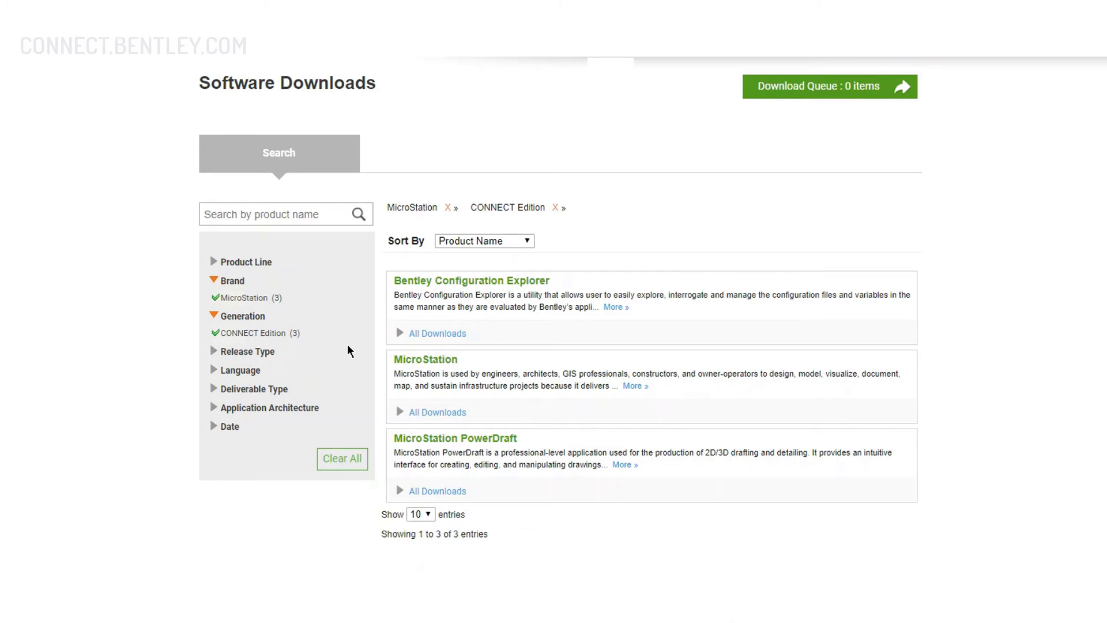
# - Add the SDK deliverable-type filter, leaving only the MicroStation entry
pyautogui.click(214, 390)
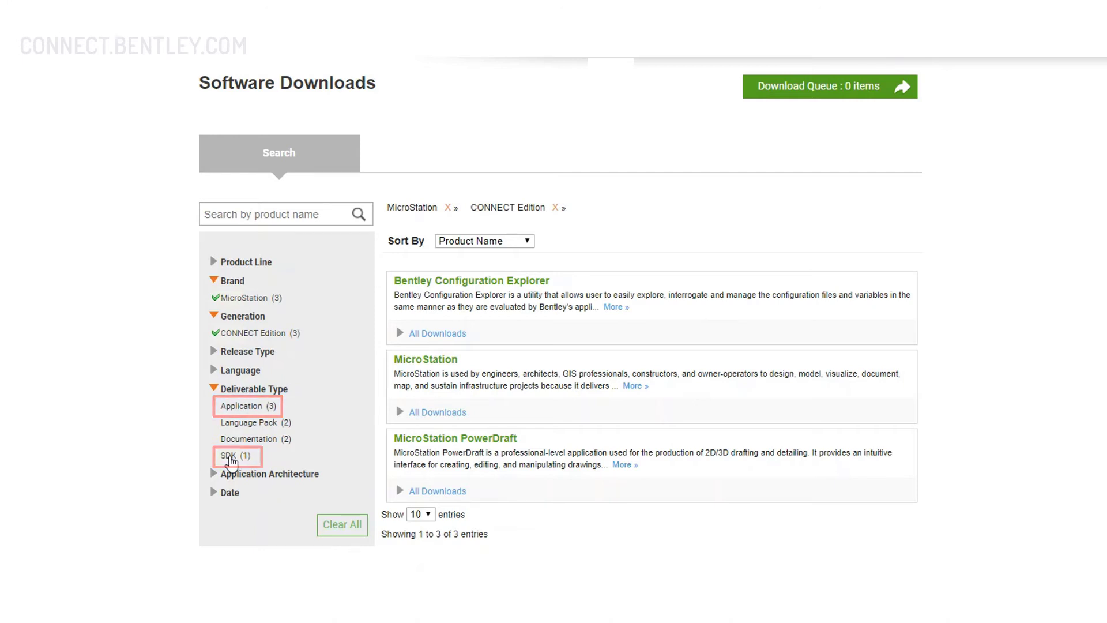
pyautogui.click(231, 461)
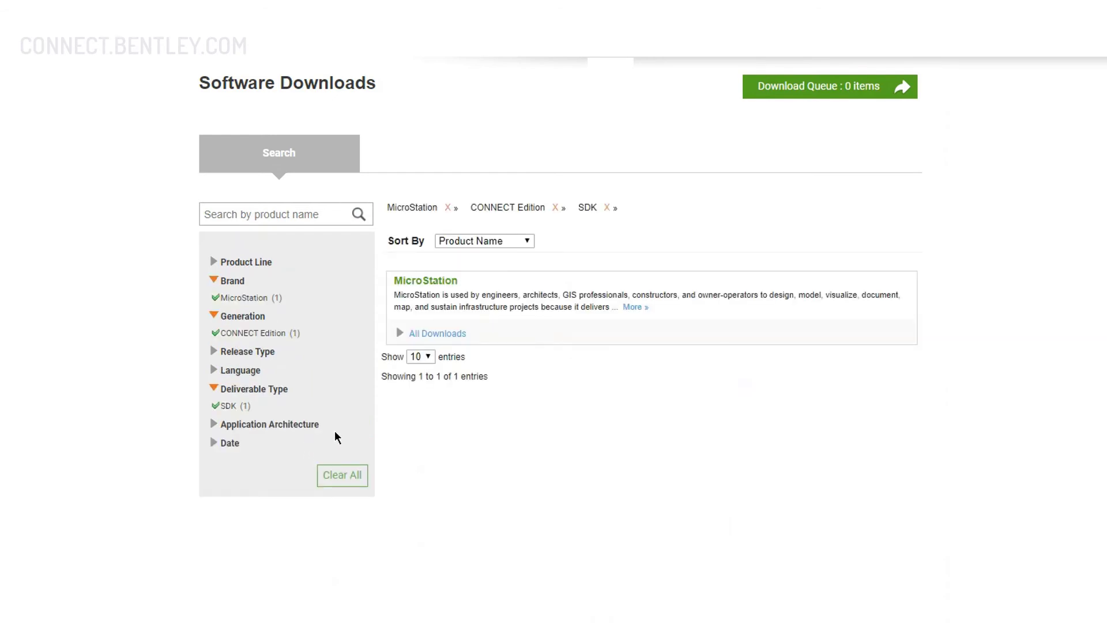
# - Queue SDK release 10.08.00.37 along with its Update 8 dependency
pyautogui.click(401, 334)
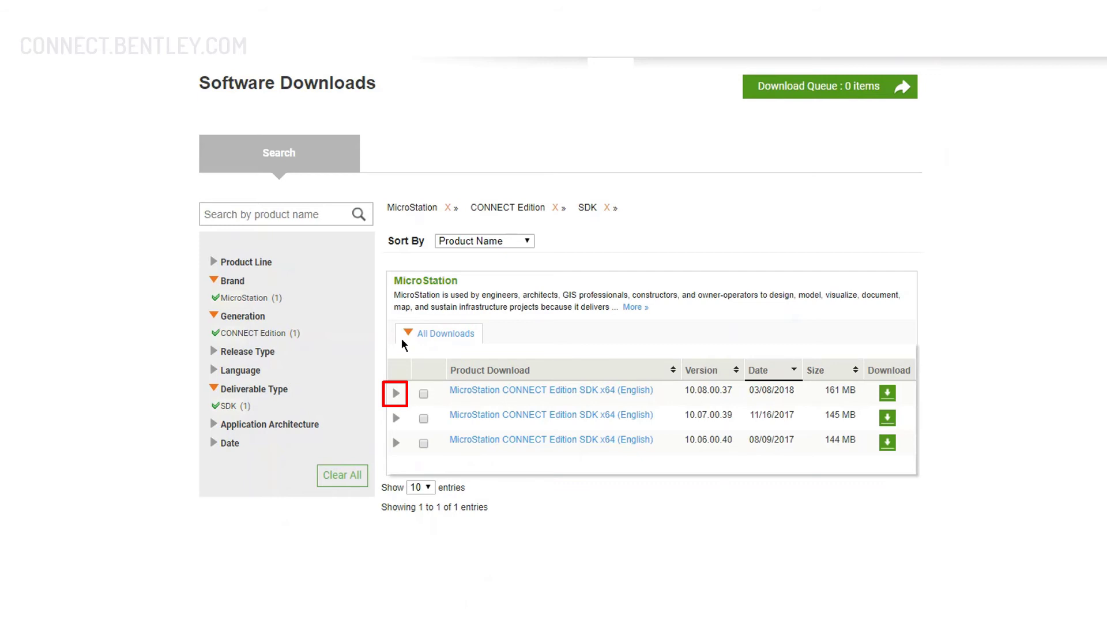
pyautogui.click(397, 394)
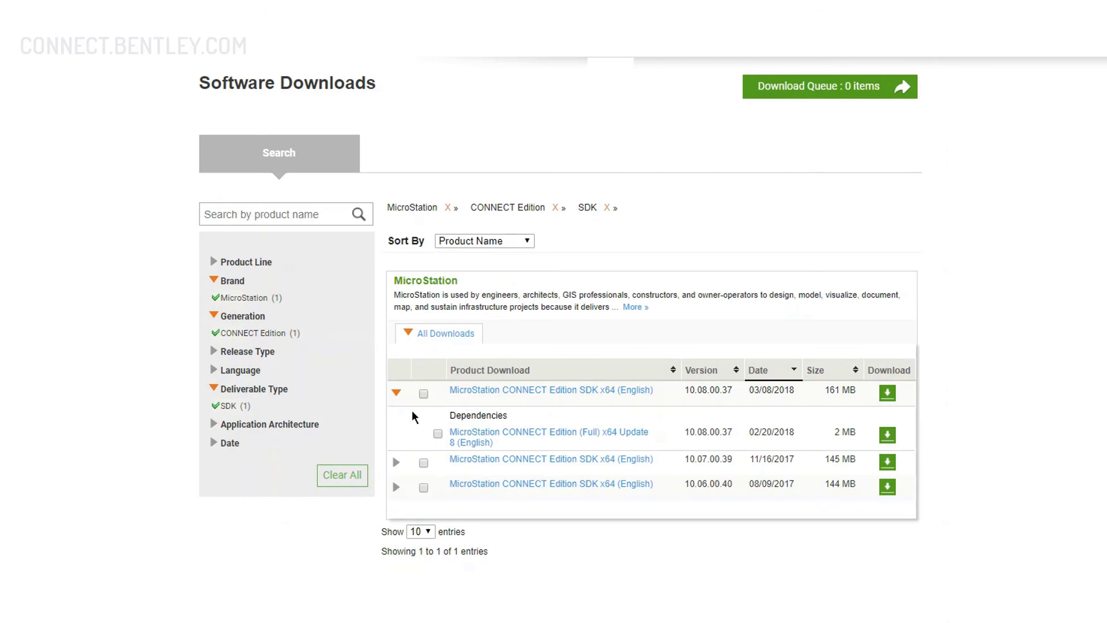
pyautogui.click(423, 395)
# - Start the Update 8 download from the Download Queue and accept the Terms of Use
pyautogui.click(876, 86)
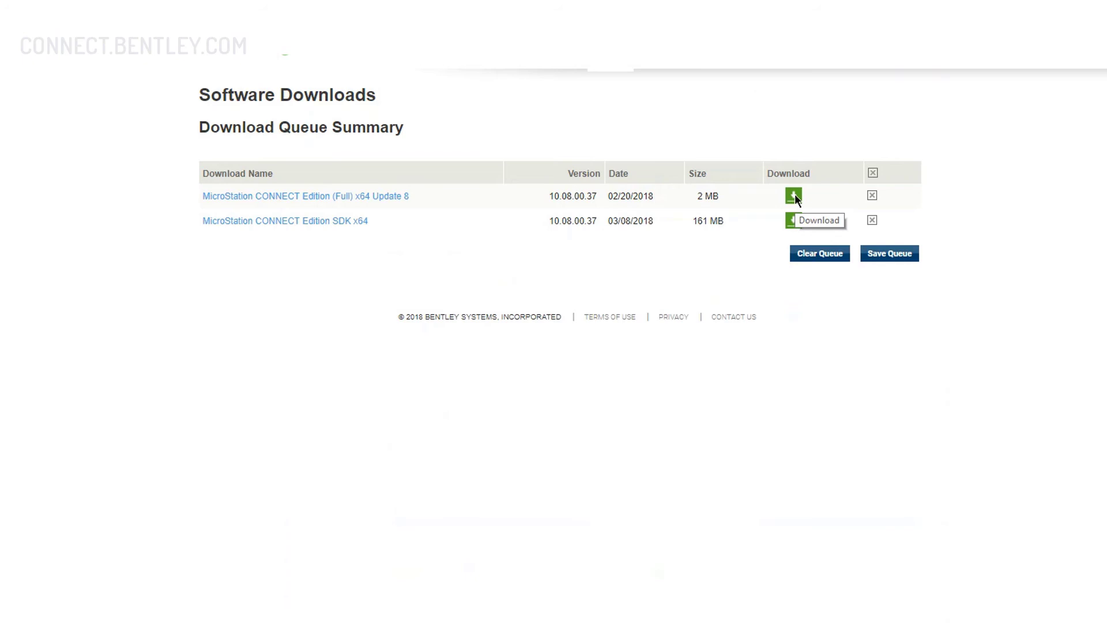
pyautogui.click(794, 198)
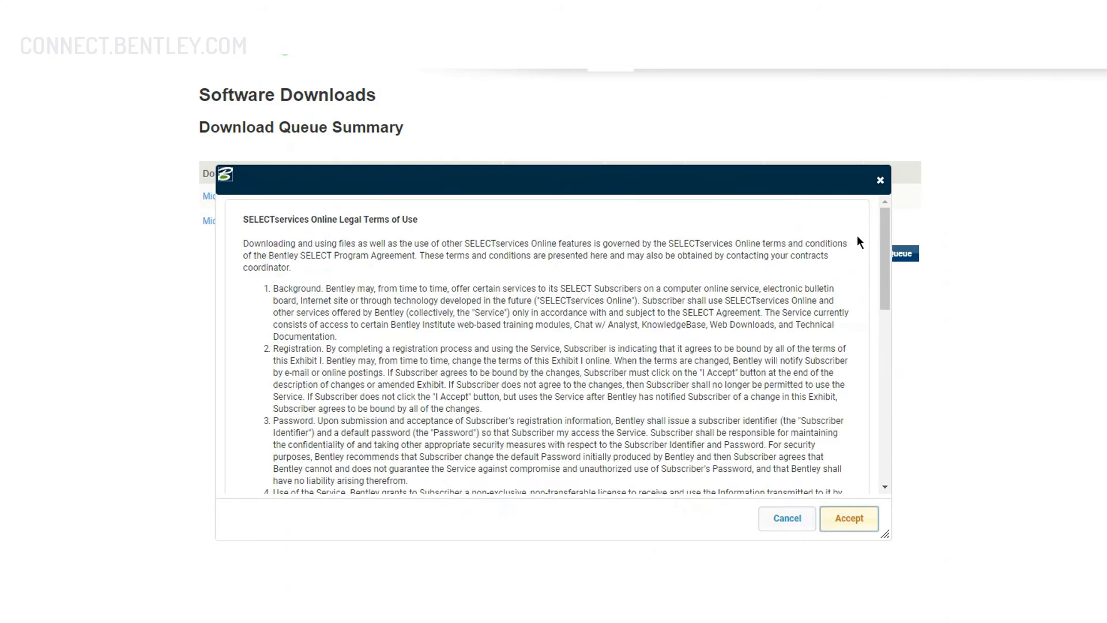
pyautogui.moveTo(882, 244); pyautogui.dragTo(892, 463)
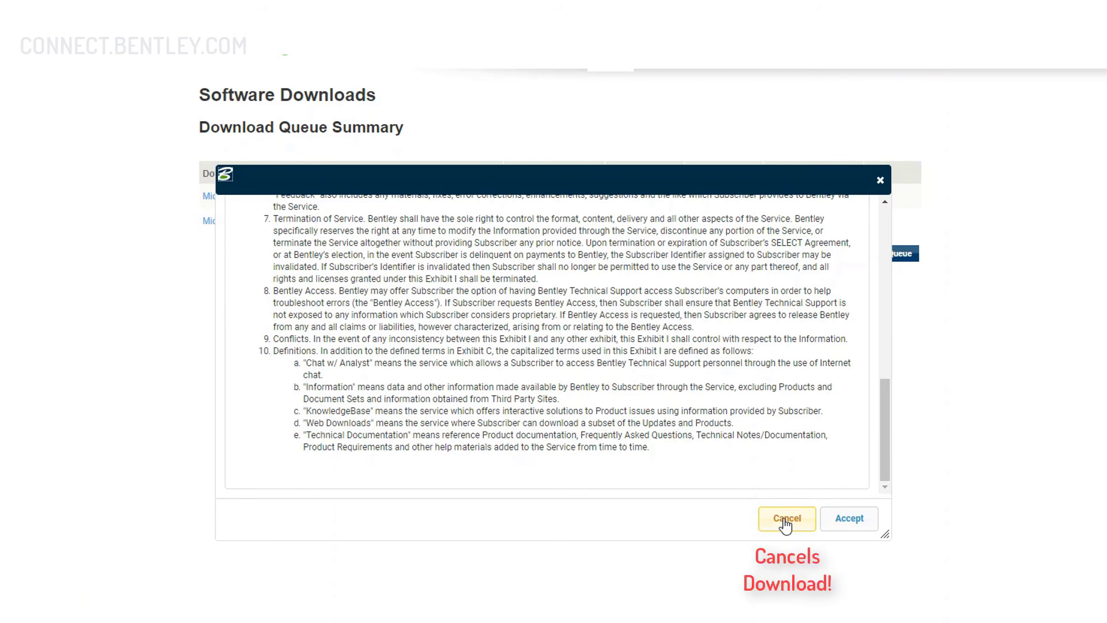
pyautogui.click(849, 518)
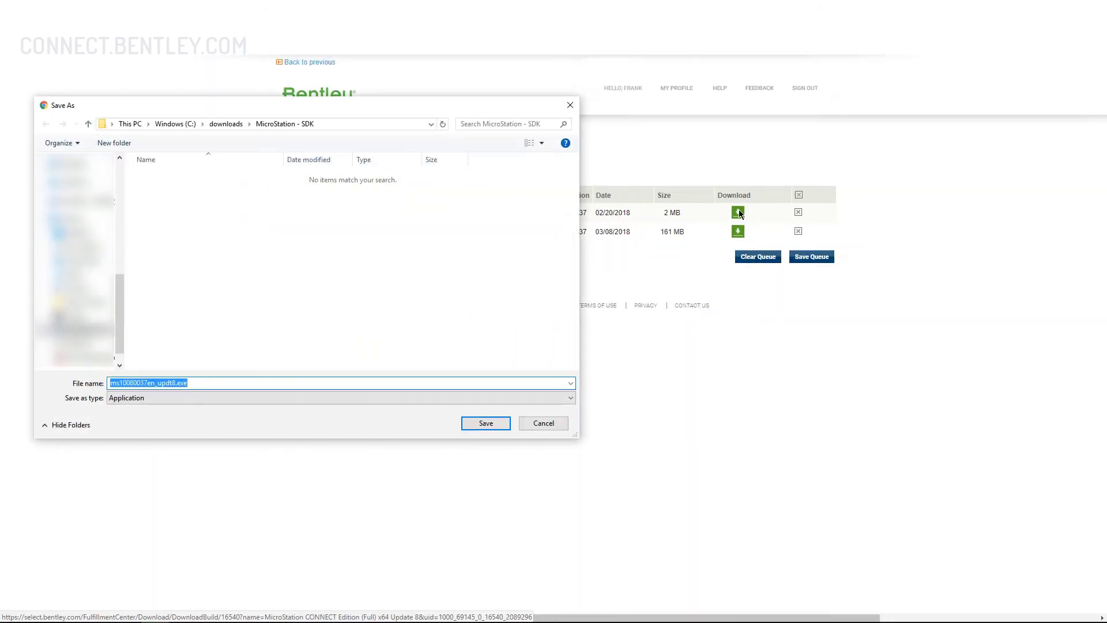
# - Save ms10080037en_updt8.exe and mssdk10080037en.msi, then show them in their folder
pyautogui.click(486, 423)
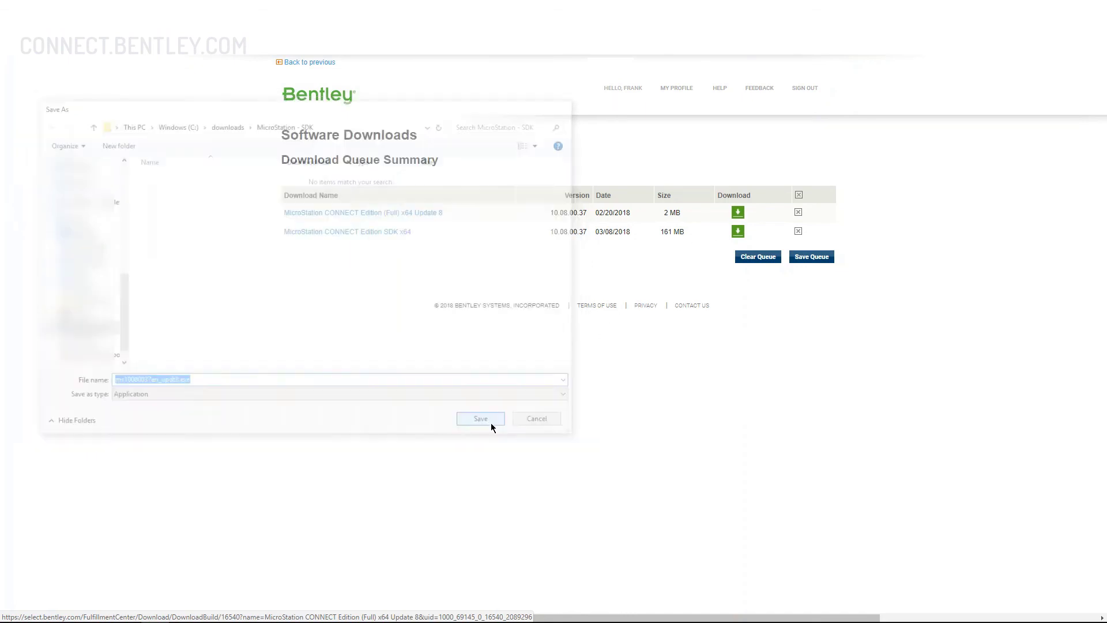
pyautogui.click(738, 231)
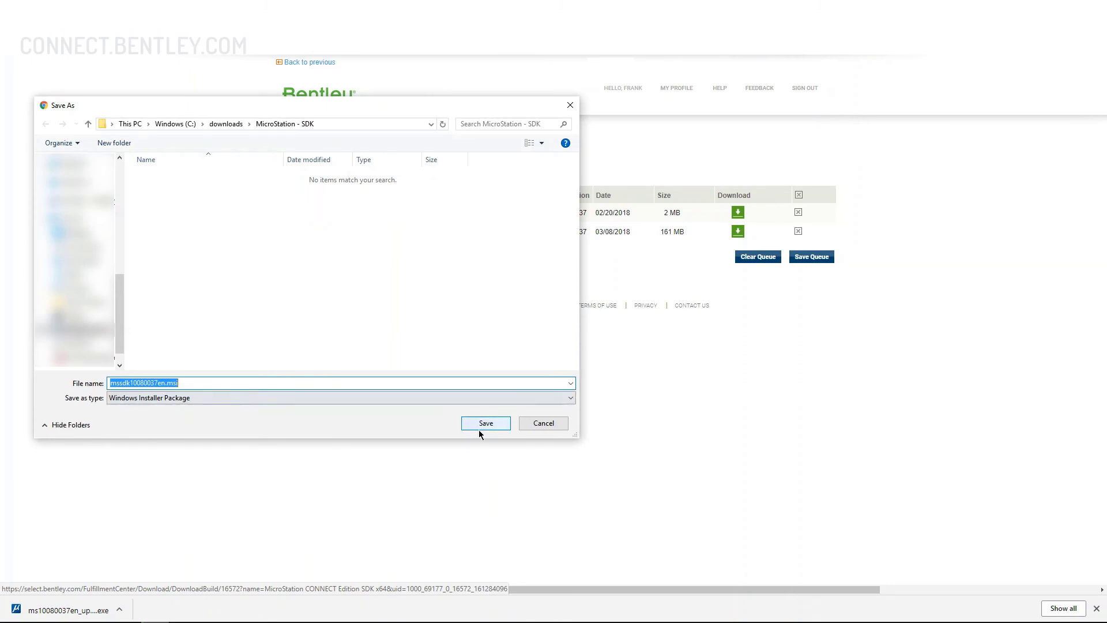
pyautogui.click(485, 424)
pyautogui.click(250, 611)
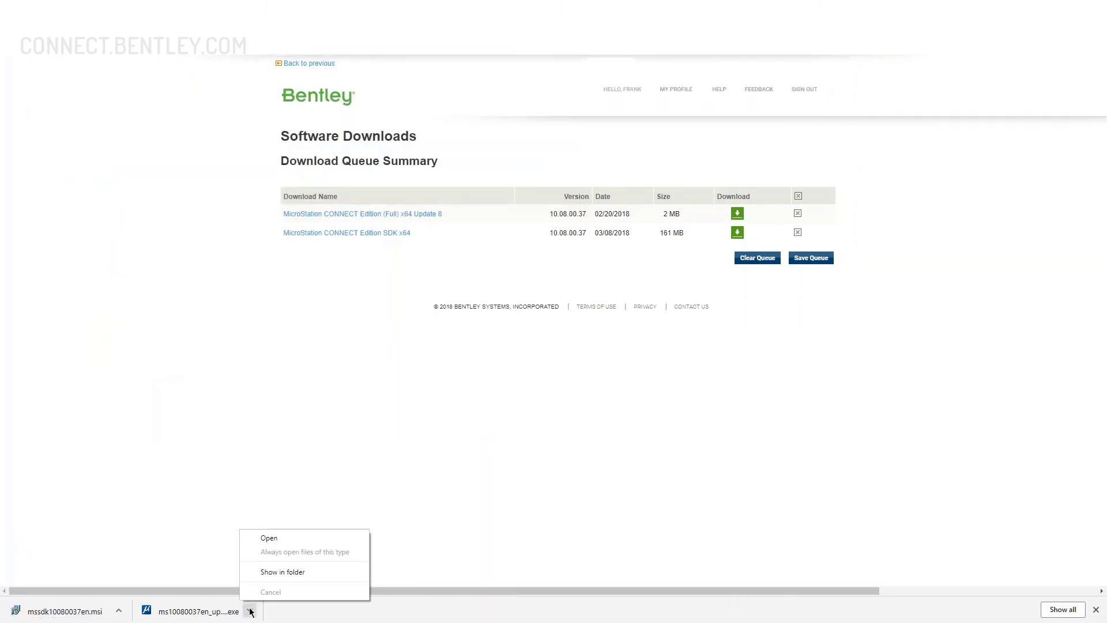
pyautogui.click(276, 572)
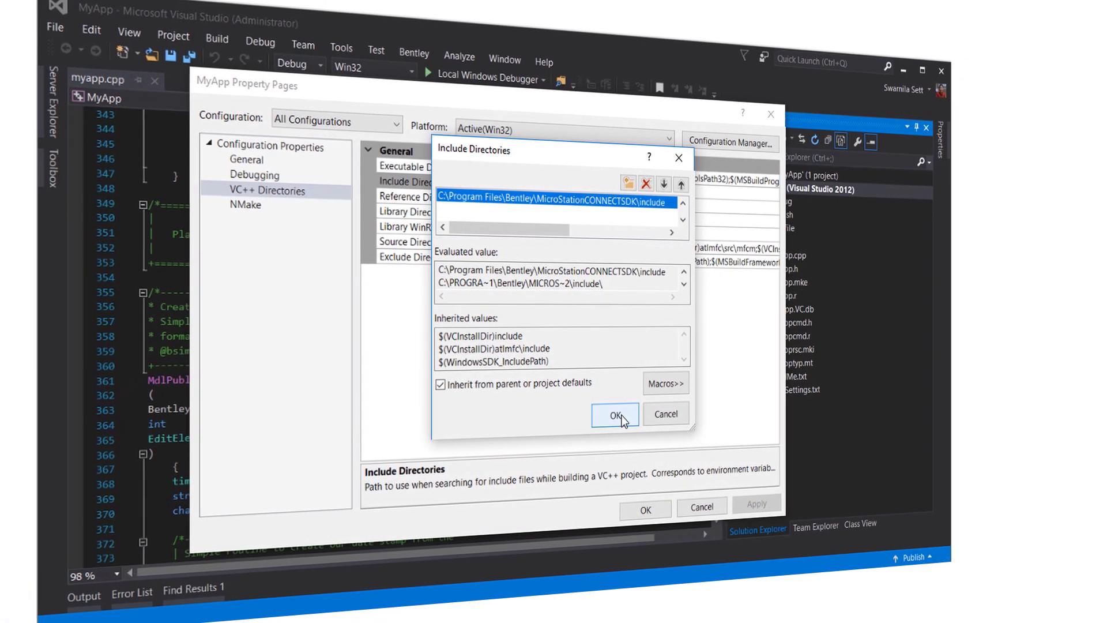
# - Confirm the $(sdkinc) SDK path as MyApp's VC++ include directory entry
pyautogui.click(621, 416)
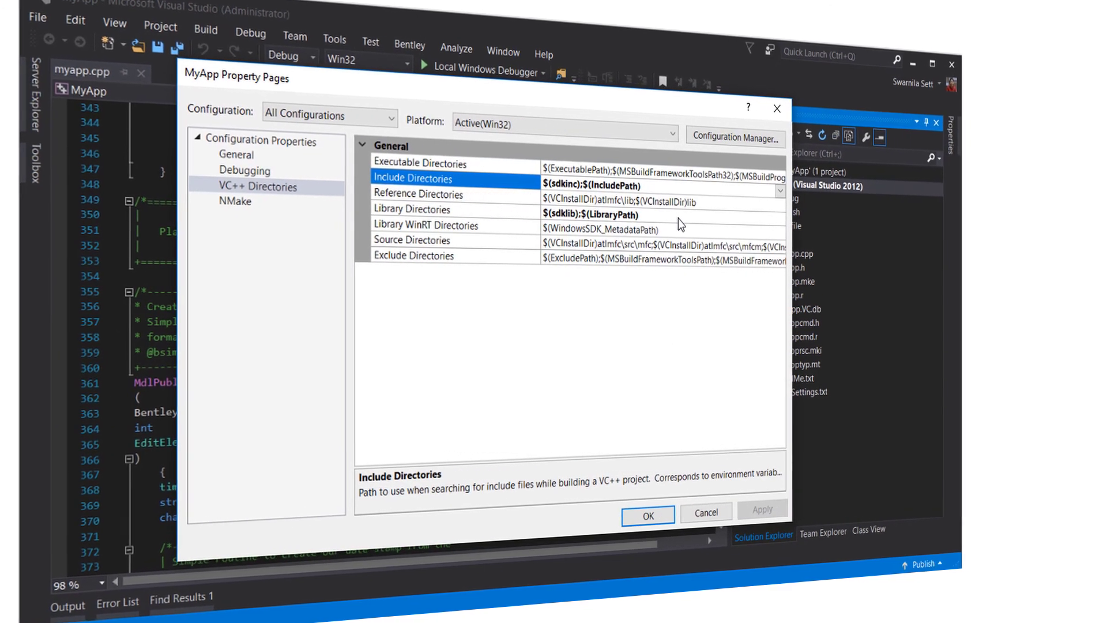